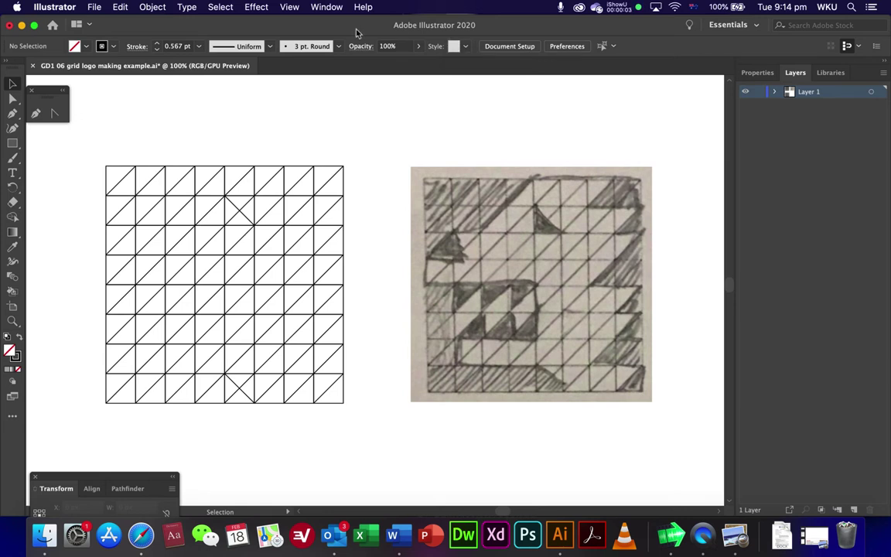
Switch to the Selection Tool (V) for selecting whole objects.
{"action": "left_click", "coordinate": [12, 87]}
{"action": "left_click", "coordinate": [88, 146]}
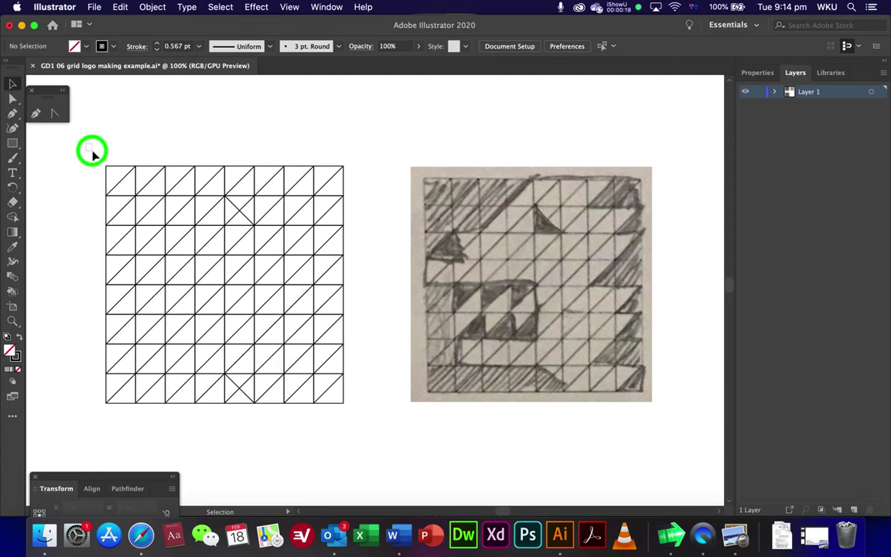
{"action": "left_click", "coordinate": [13, 86]}
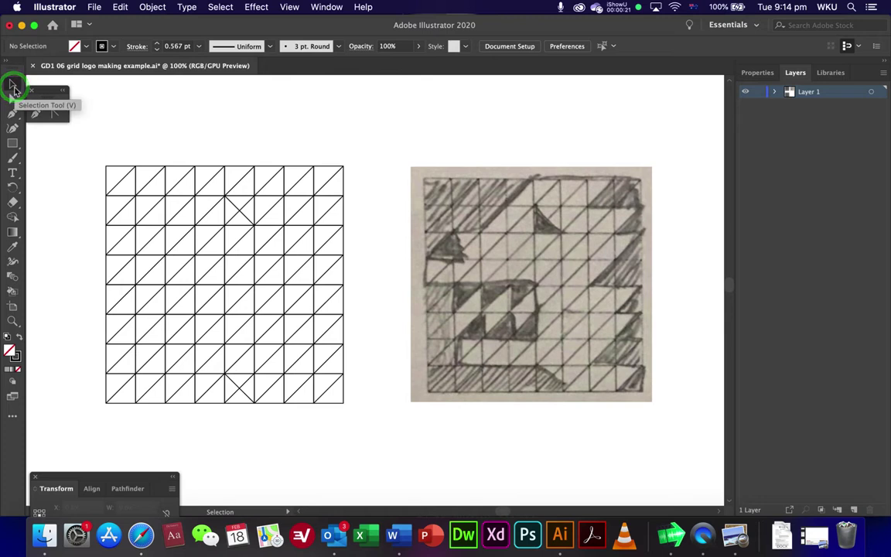
Marquee-select the whole grid, switch to Shape Builder, and set the fill to the brown swatch.
{"action": "left_click_drag", "start_coordinate": [80, 151], "coordinate": [370, 427]}
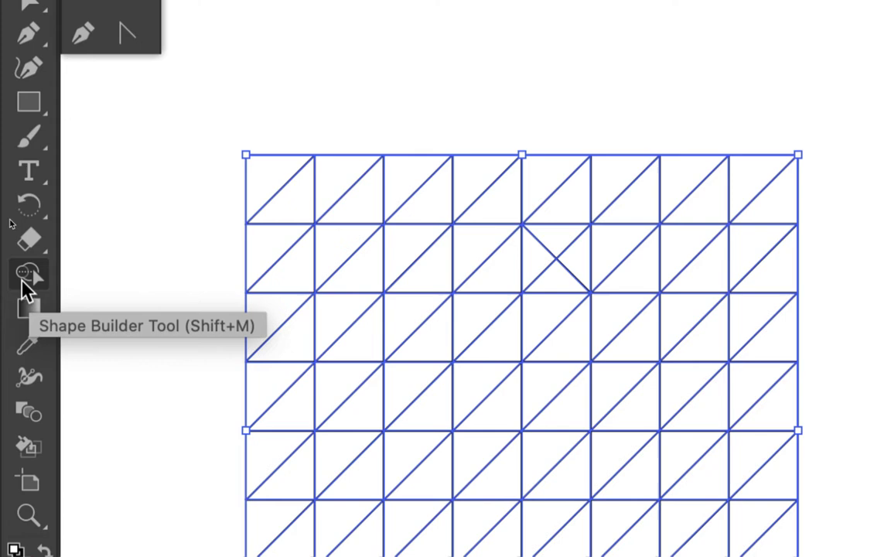
{"action": "left_click", "coordinate": [25, 278]}
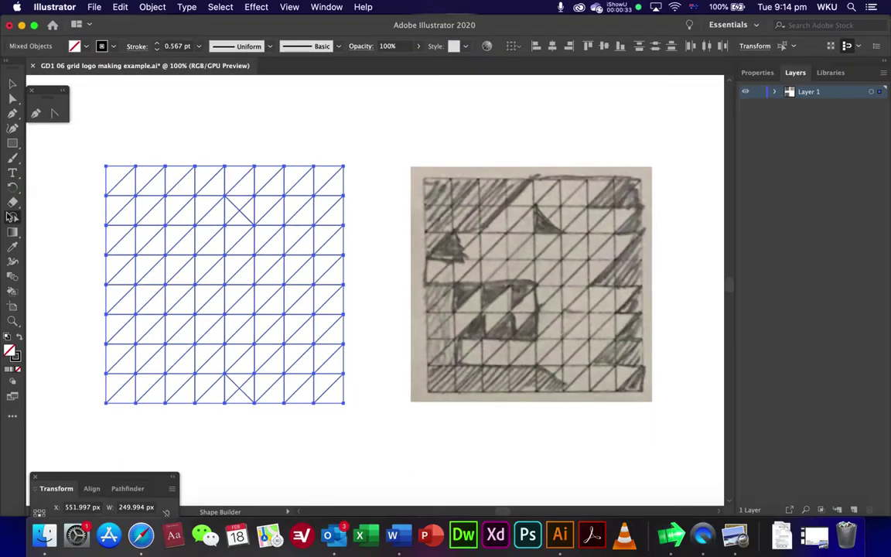
{"action": "left_click", "coordinate": [86, 47]}
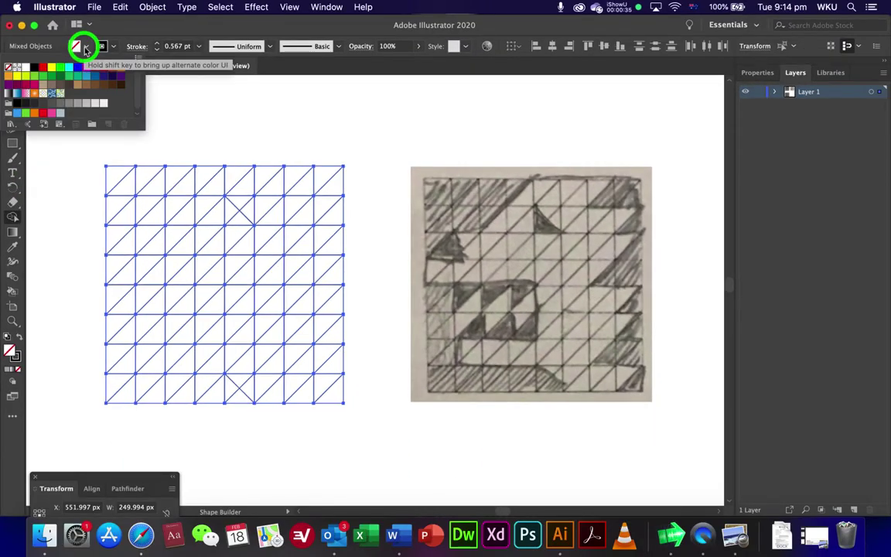
{"action": "left_click", "coordinate": [77, 86]}
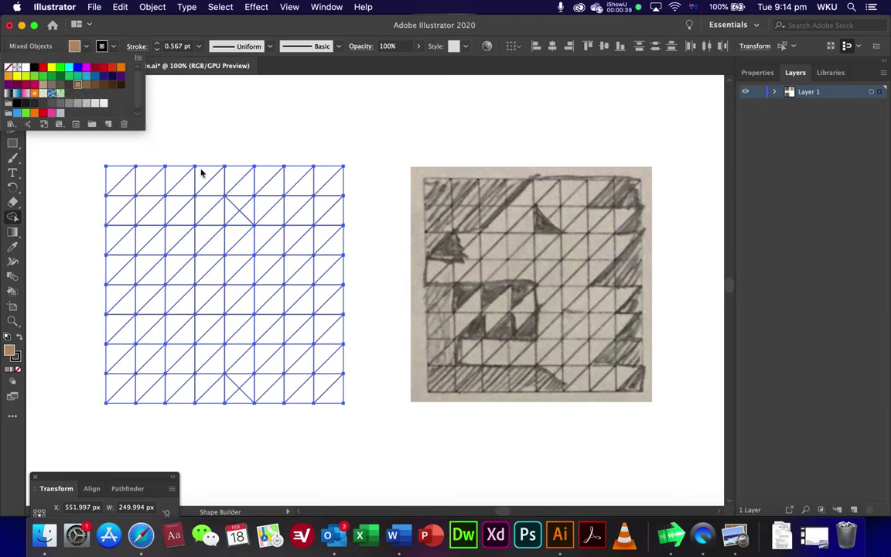
{"action": "left_click", "coordinate": [283, 71]}
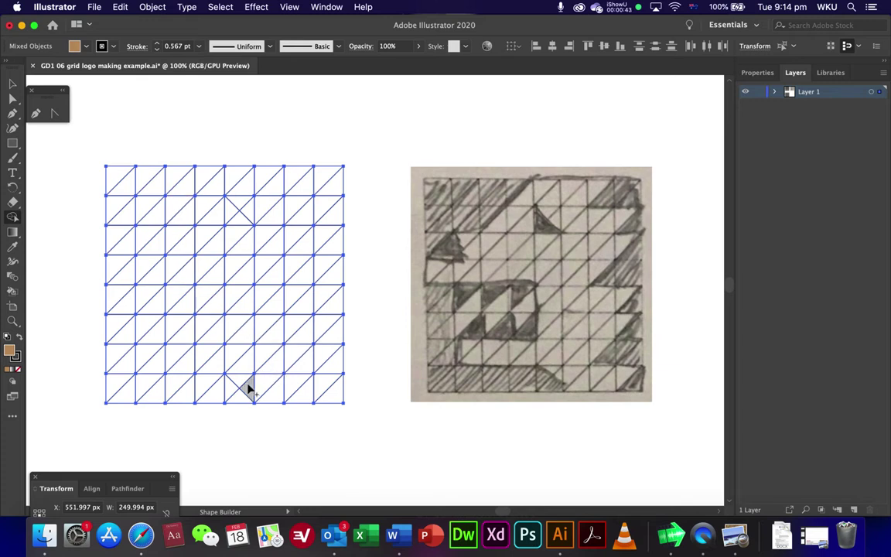
Merge the bottom-row triangles into a brown trunk, extending it diagonally and left, undoing one wrong merge.
{"action": "left_click_drag", "start_coordinate": [240, 384], "coordinate": [318, 393]}
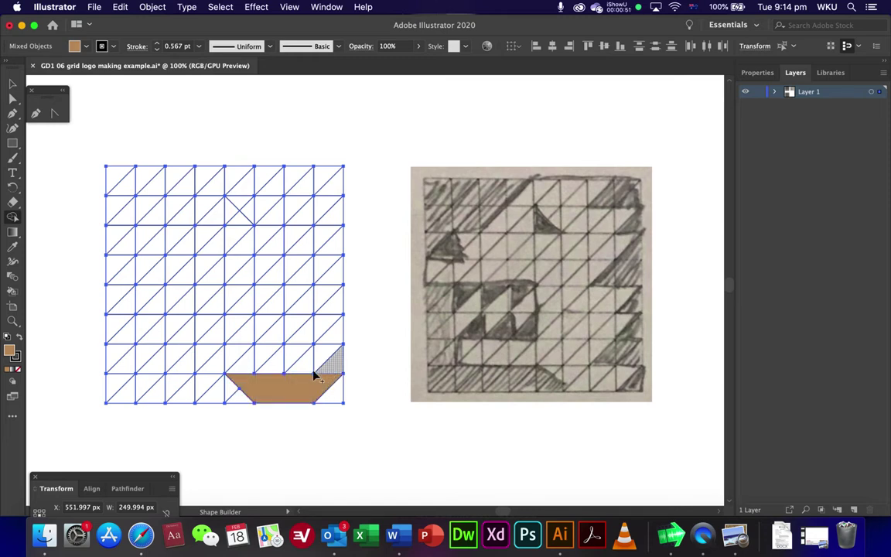
{"action": "mouse_move", "coordinate": [265, 387]}
{"action": "left_mouse_down"}
{"action": "mouse_move", "coordinate": [321, 335]}
{"action": "mouse_move", "coordinate": [305, 353]}
{"action": "left_mouse_up"}
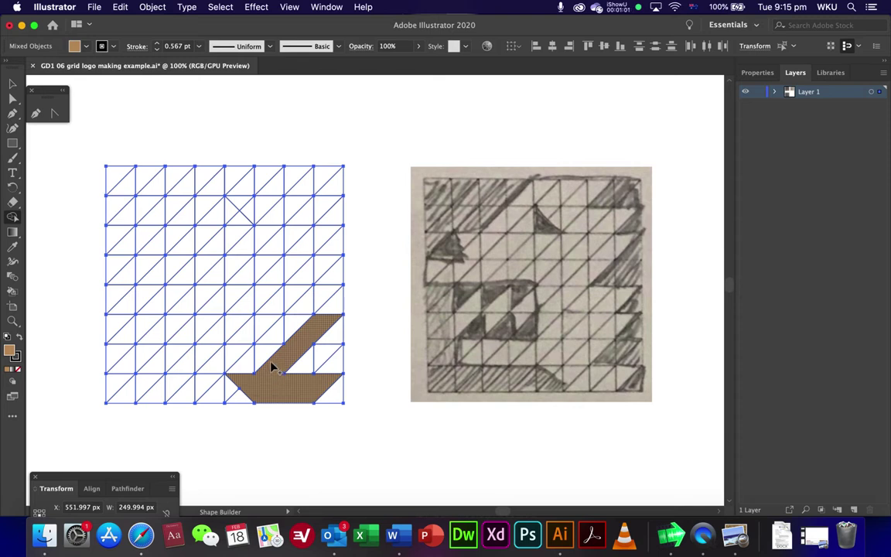
{"action": "mouse_move", "coordinate": [272, 368]}
{"action": "left_mouse_down"}
{"action": "mouse_move", "coordinate": [254, 360]}
{"action": "mouse_move", "coordinate": [177, 368]}
{"action": "mouse_move", "coordinate": [147, 361]}
{"action": "left_mouse_up"}
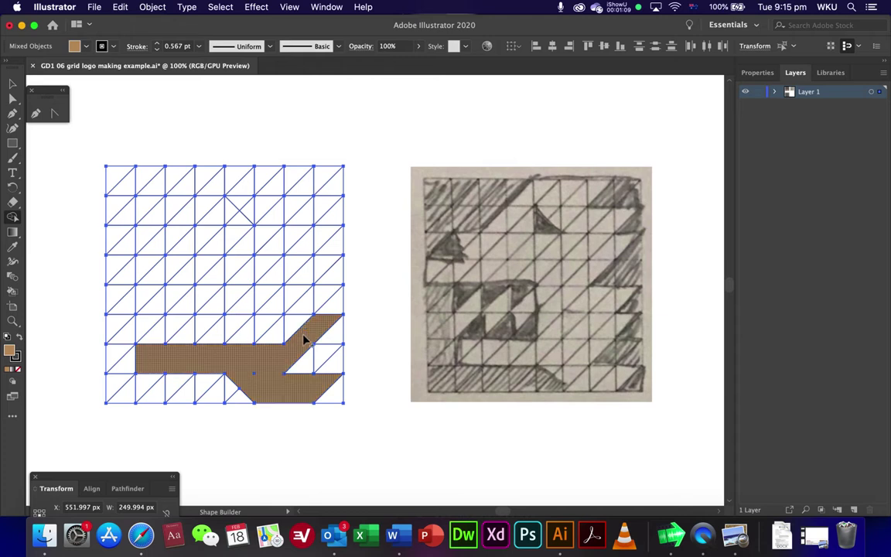
{"action": "mouse_move", "coordinate": [304, 339]}
{"action": "left_mouse_down"}
{"action": "mouse_move", "coordinate": [291, 314]}
{"action": "mouse_move", "coordinate": [317, 294]}
{"action": "mouse_move", "coordinate": [340, 242]}
{"action": "mouse_move", "coordinate": [314, 264]}
{"action": "left_mouse_up"}
{"action": "key", "text": "super+z"}
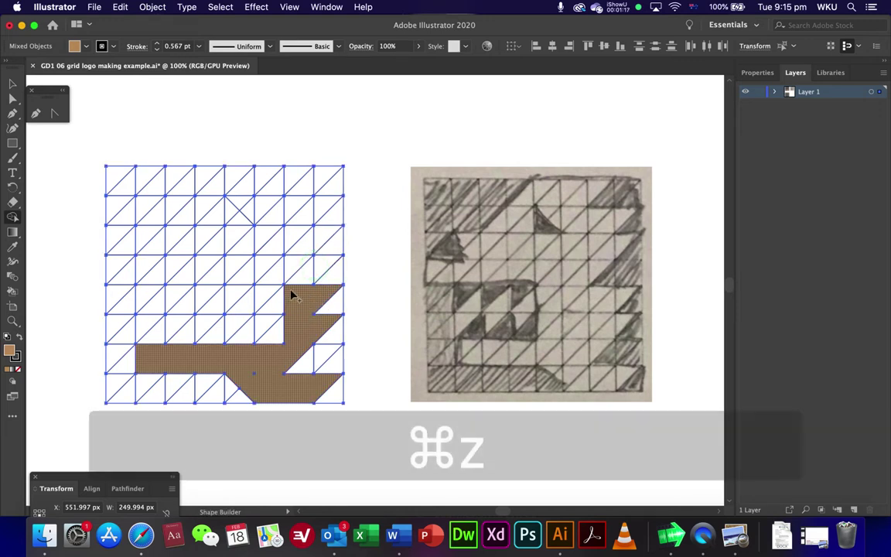
Merge three diagonal bands from the top-right in brown and join them to the lower trunk.
{"action": "left_click_drag", "start_coordinate": [328, 232], "coordinate": [280, 276]}
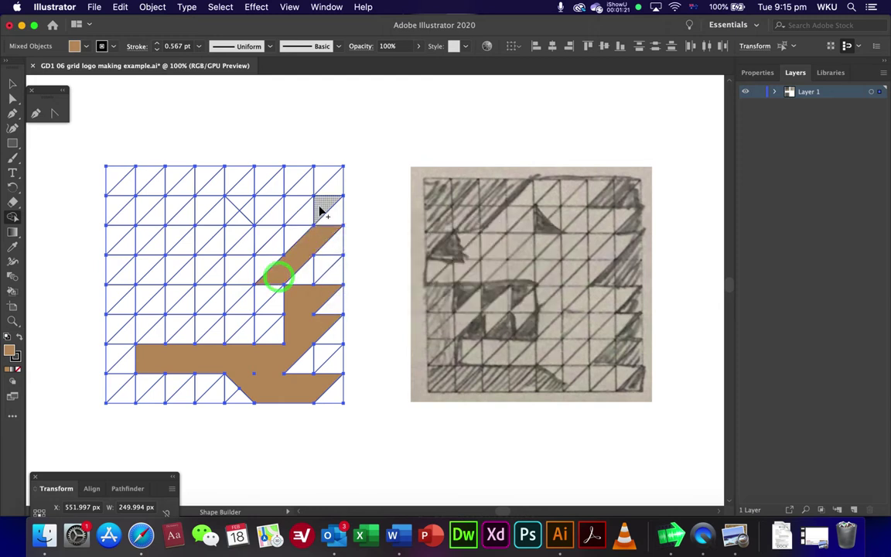
{"action": "mouse_move", "coordinate": [322, 206]}
{"action": "left_mouse_down"}
{"action": "mouse_move", "coordinate": [270, 269]}
{"action": "mouse_move", "coordinate": [275, 256]}
{"action": "left_mouse_up"}
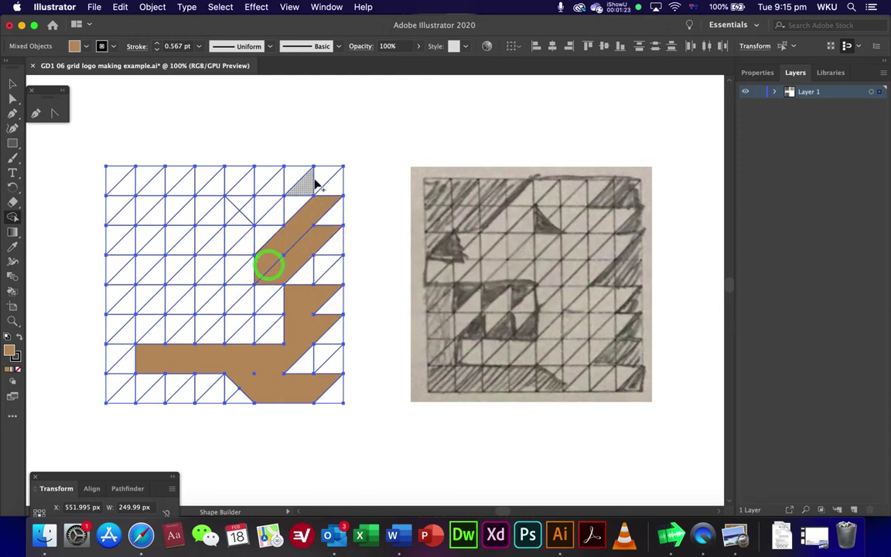
{"action": "left_click_drag", "start_coordinate": [313, 182], "coordinate": [268, 230]}
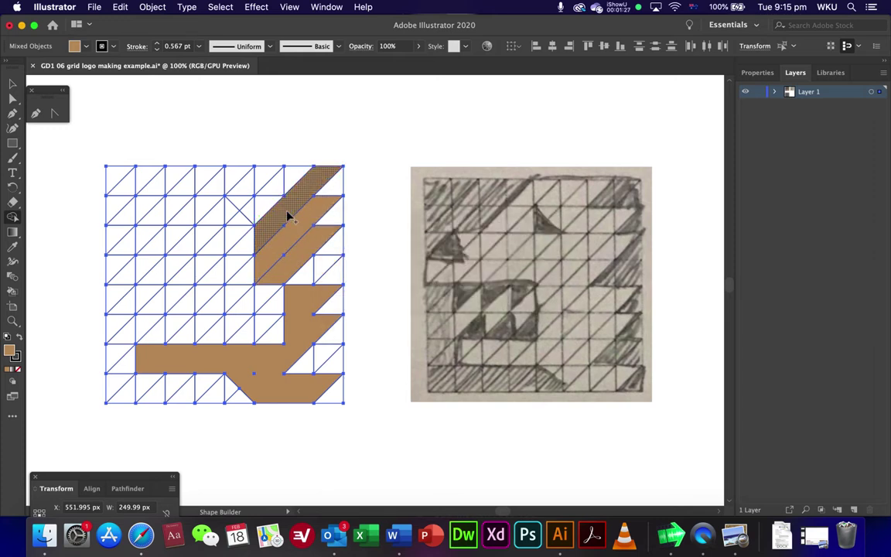
{"action": "left_click_drag", "start_coordinate": [287, 212], "coordinate": [301, 252]}
{"action": "left_click_drag", "start_coordinate": [270, 295], "coordinate": [275, 354]}
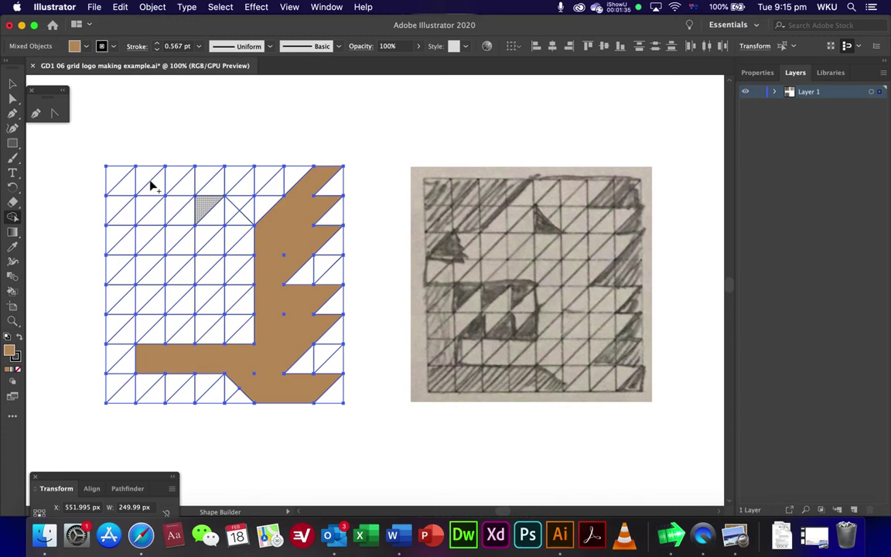
Set the fill to Black and fill the two isolated triangles in the upper left.
{"action": "left_click", "coordinate": [85, 47]}
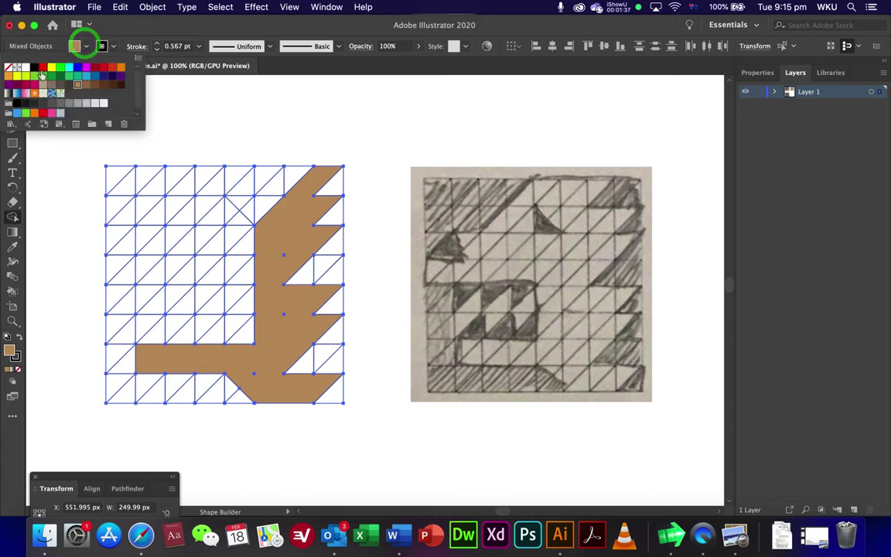
{"action": "left_click", "coordinate": [35, 72]}
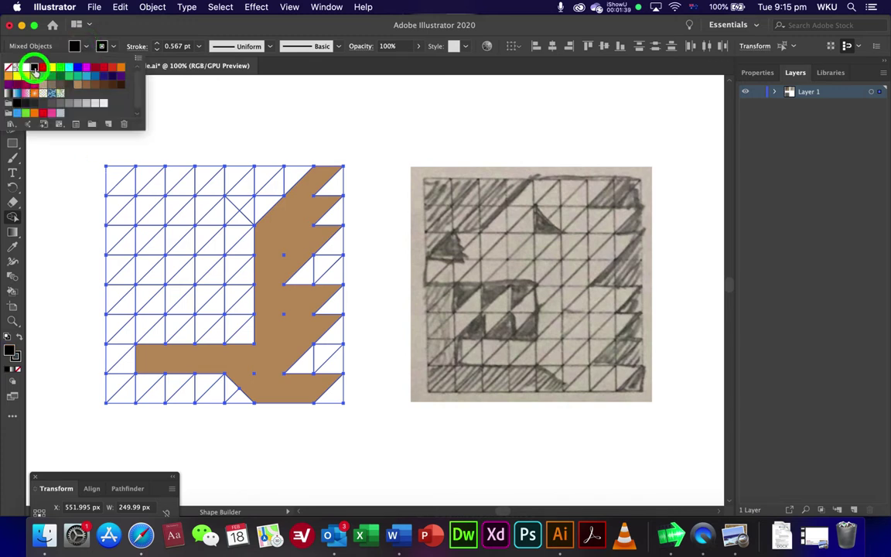
{"action": "left_click", "coordinate": [230, 216]}
{"action": "left_click", "coordinate": [240, 221]}
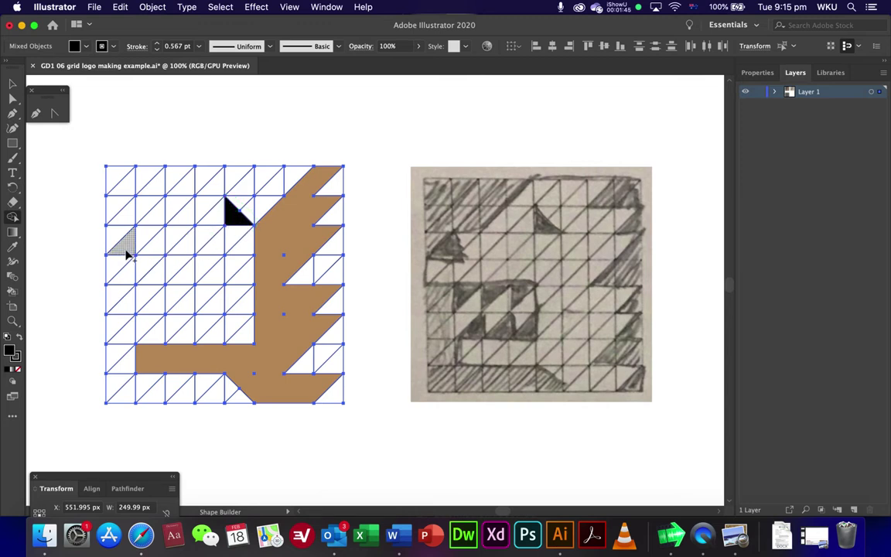
{"action": "left_click", "coordinate": [126, 246]}
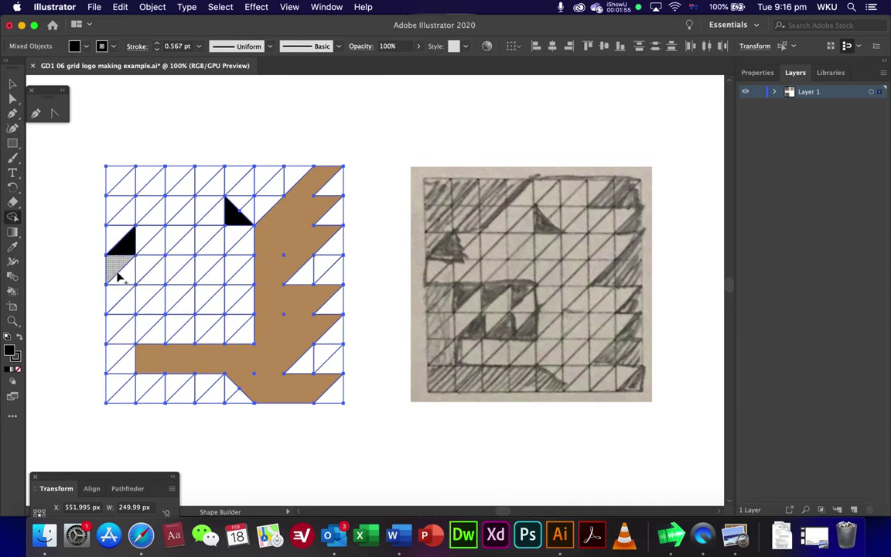
Fill six triangles black in two rows of three inside the brown L.
{"action": "left_click", "coordinate": [144, 292]}
{"action": "left_click", "coordinate": [177, 297]}
{"action": "left_click", "coordinate": [207, 297]}
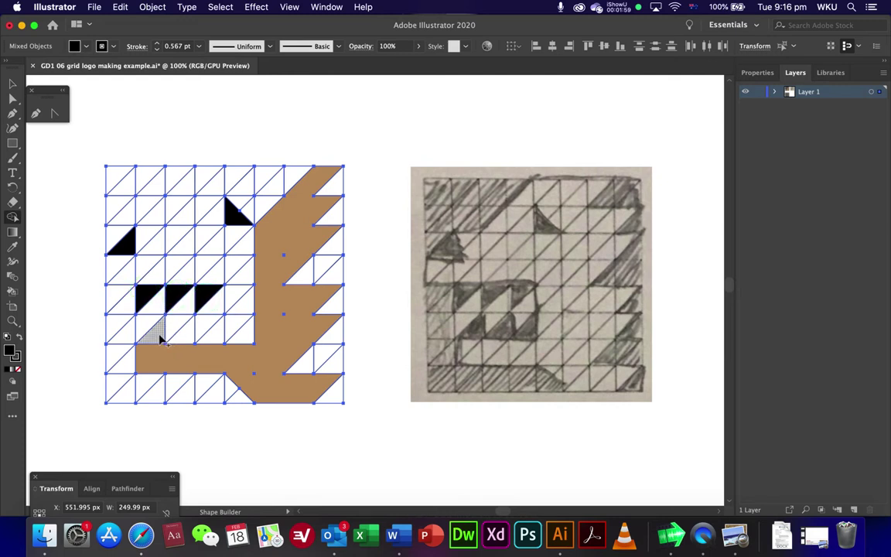
{"action": "left_click", "coordinate": [158, 336]}
{"action": "left_click", "coordinate": [187, 334]}
{"action": "left_click", "coordinate": [215, 334]}
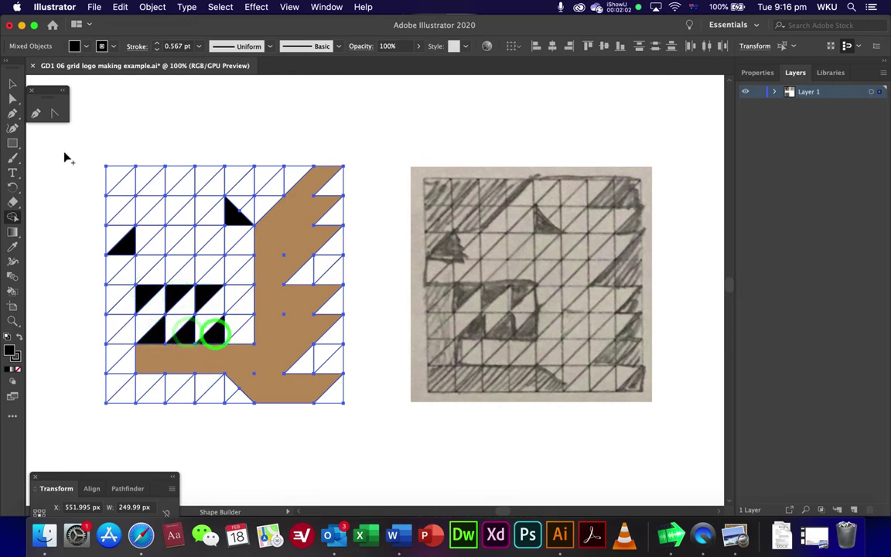
{"action": "left_click", "coordinate": [13, 83]}
{"action": "left_click", "coordinate": [86, 46]}
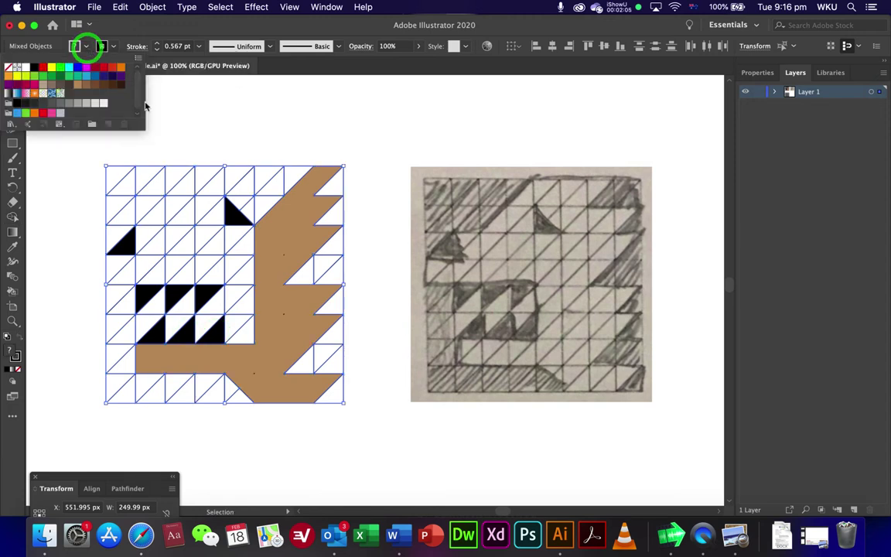
{"action": "left_click", "coordinate": [78, 85]}
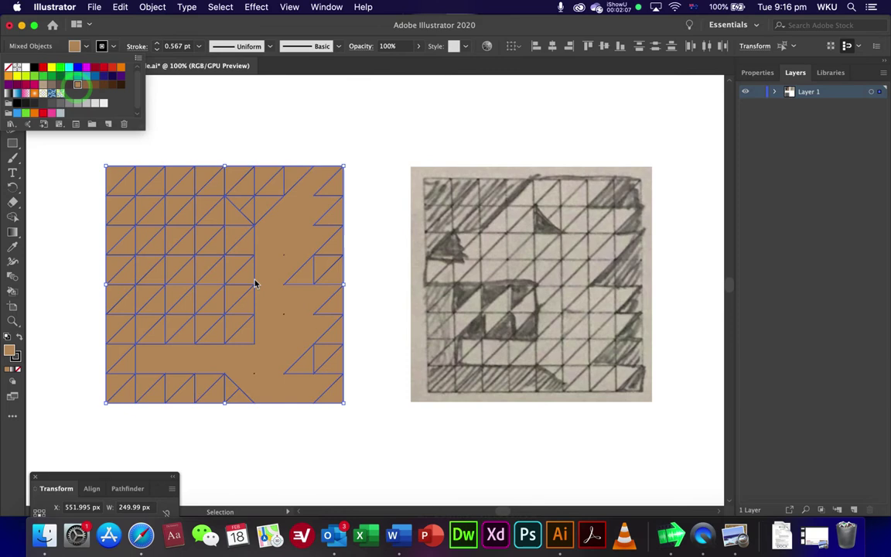
{"action": "key", "text": "super+z"}
{"action": "key", "text": "super+z"}
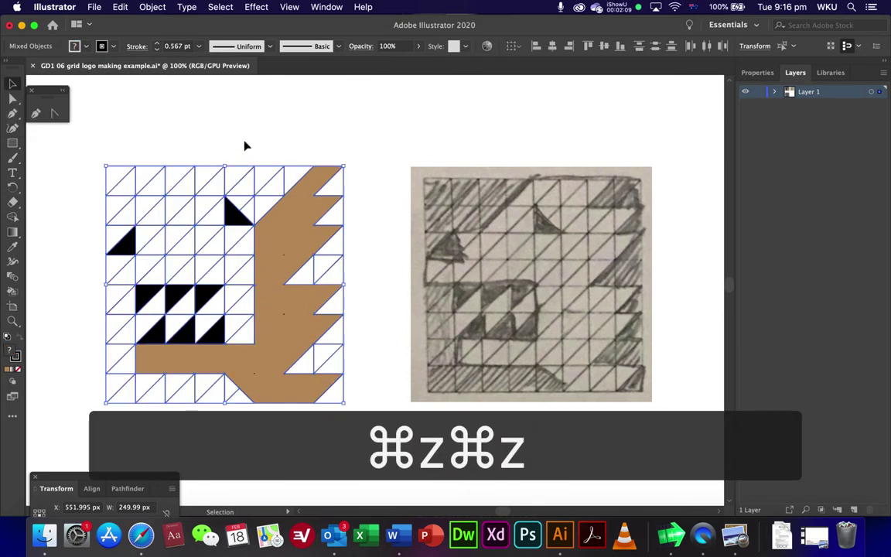
{"action": "left_click", "coordinate": [245, 143]}
{"action": "left_click", "coordinate": [275, 241]}
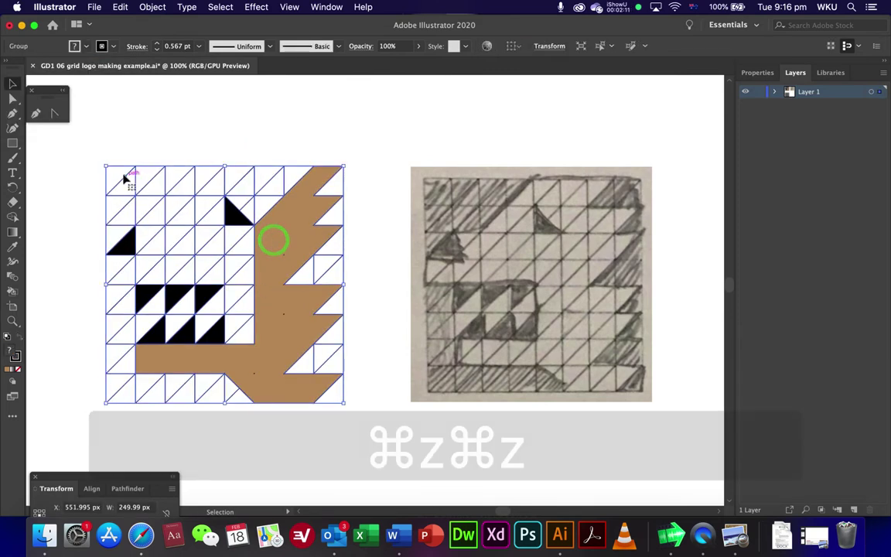
{"action": "left_click", "coordinate": [300, 350]}
{"action": "left_click_drag", "start_coordinate": [84, 144], "coordinate": [352, 415]}
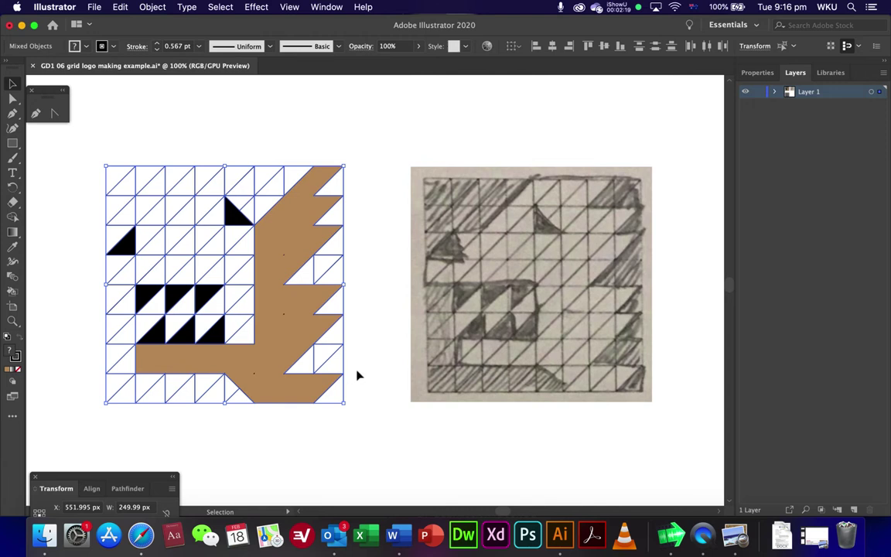
Merge the column left of the brown shape in brown, then Alt-drag to delete the cells below it.
{"action": "left_click", "coordinate": [12, 218]}
{"action": "left_click", "coordinate": [87, 46]}
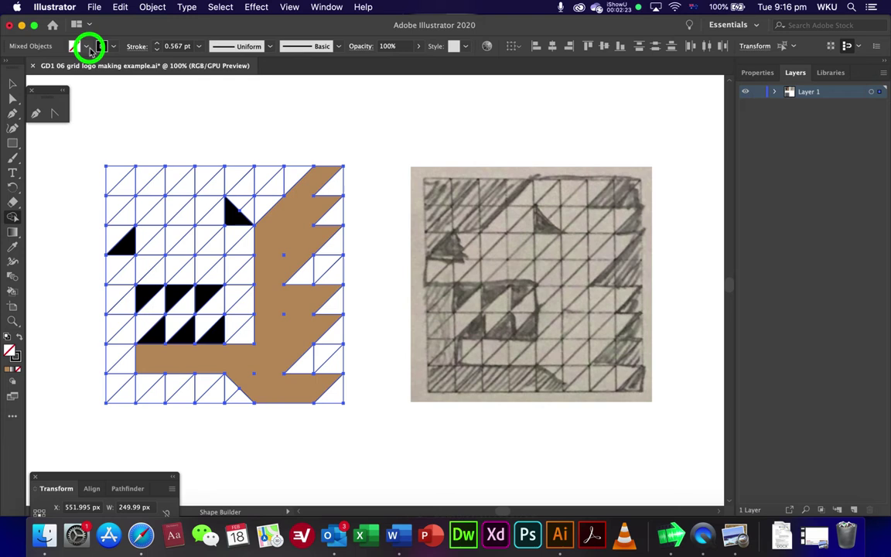
{"action": "left_click", "coordinate": [78, 84]}
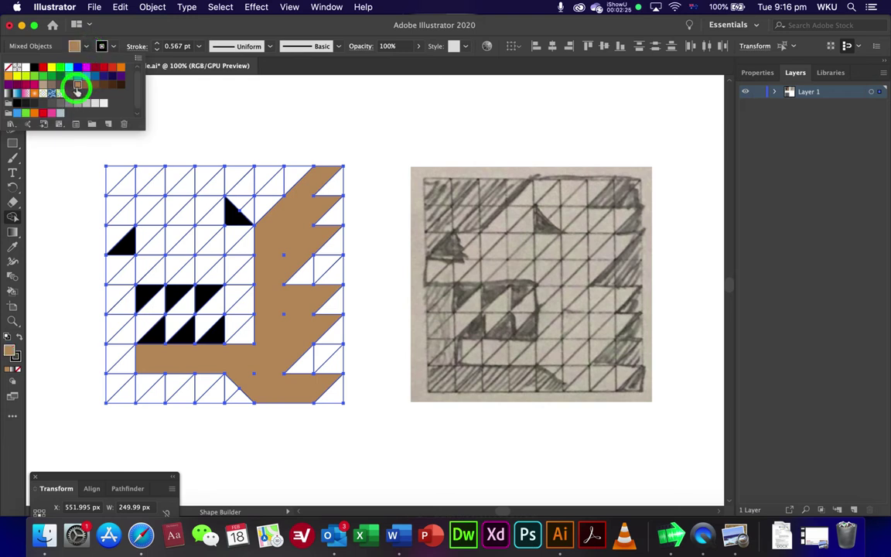
{"action": "mouse_move", "coordinate": [269, 261]}
{"action": "left_mouse_down"}
{"action": "mouse_move", "coordinate": [247, 290]}
{"action": "mouse_move", "coordinate": [254, 346]}
{"action": "mouse_move", "coordinate": [252, 278]}
{"action": "mouse_move", "coordinate": [255, 350]}
{"action": "left_mouse_up"}
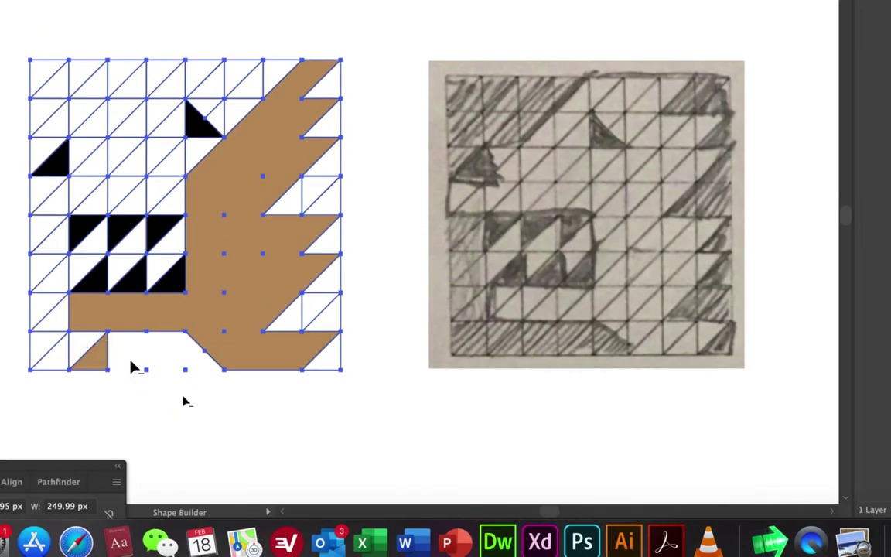
{"action": "mouse_move", "coordinate": [132, 367]}
{"action": "left_mouse_down"}
{"action": "mouse_move", "coordinate": [25, 360]}
{"action": "mouse_move", "coordinate": [31, 365]}
{"action": "mouse_move", "coordinate": [56, 333]}
{"action": "mouse_move", "coordinate": [44, 298]}
{"action": "mouse_move", "coordinate": [48, 239]}
{"action": "mouse_move", "coordinate": [30, 248]}
{"action": "left_mouse_up"}
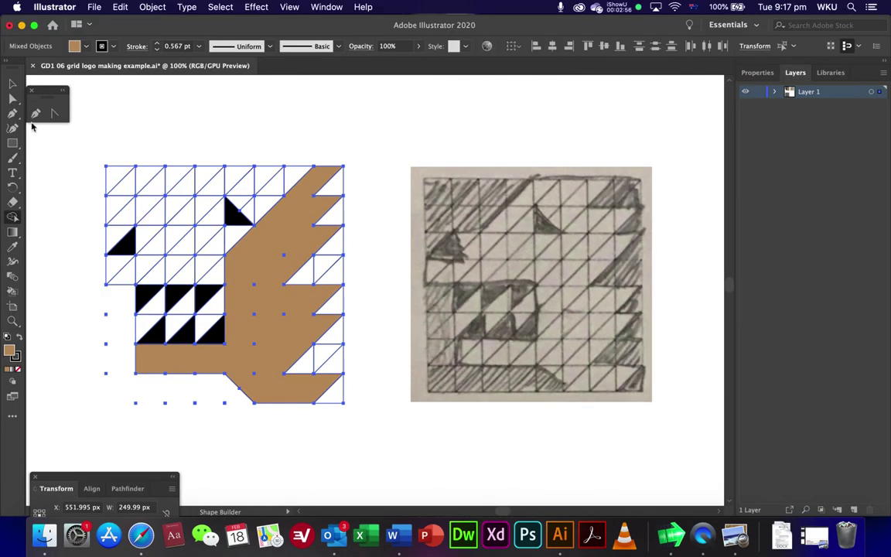
With Direct Selection, delete the stray anchor points below the artwork and along the left edge.
{"action": "left_click", "coordinate": [13, 99]}
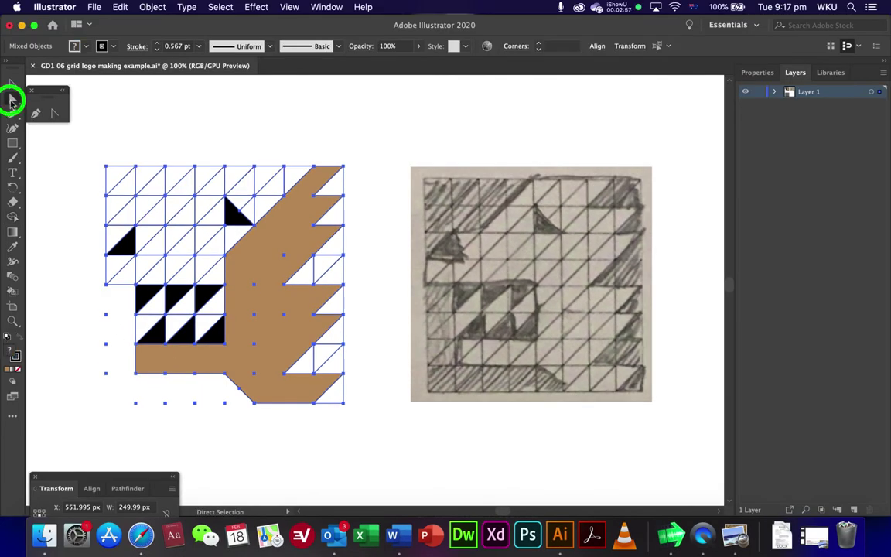
{"action": "left_click_drag", "start_coordinate": [104, 390], "coordinate": [226, 421]}
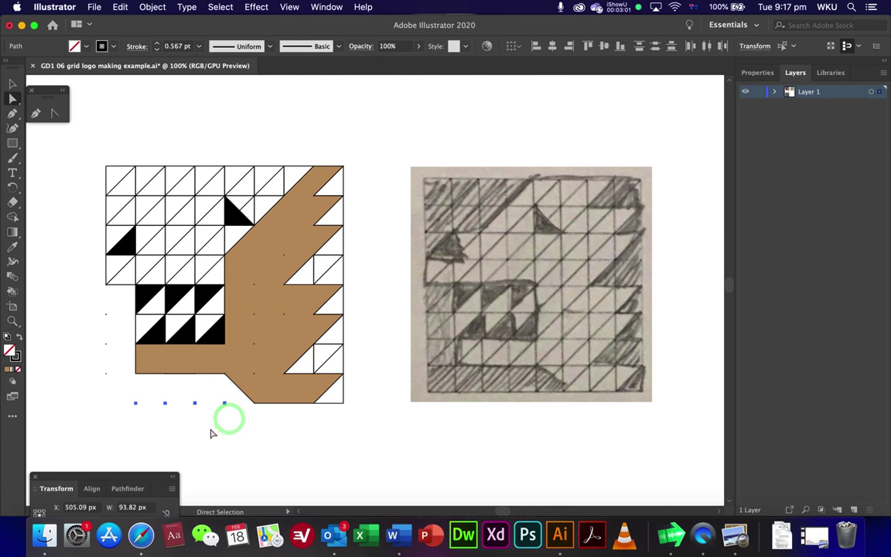
{"action": "key", "text": "Delete"}
{"action": "left_click_drag", "start_coordinate": [96, 312], "coordinate": [113, 404]}
{"action": "key", "text": "Delete"}
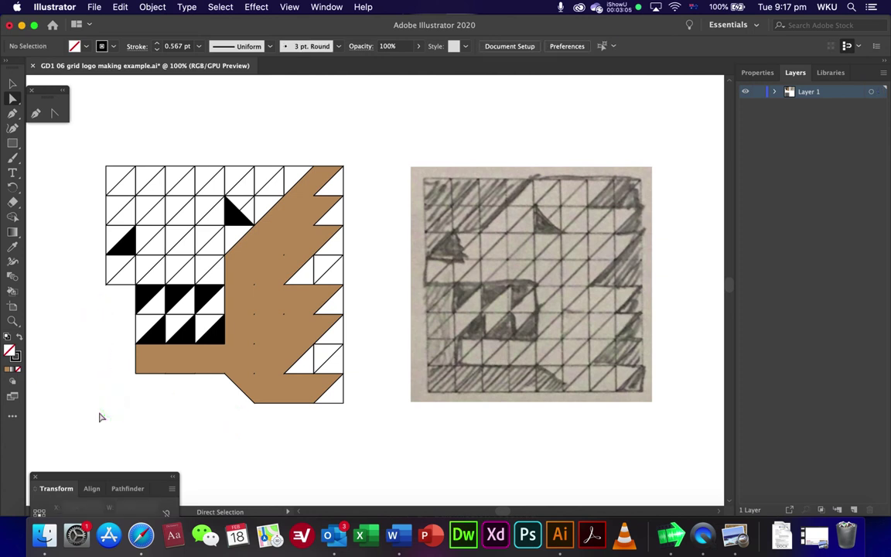